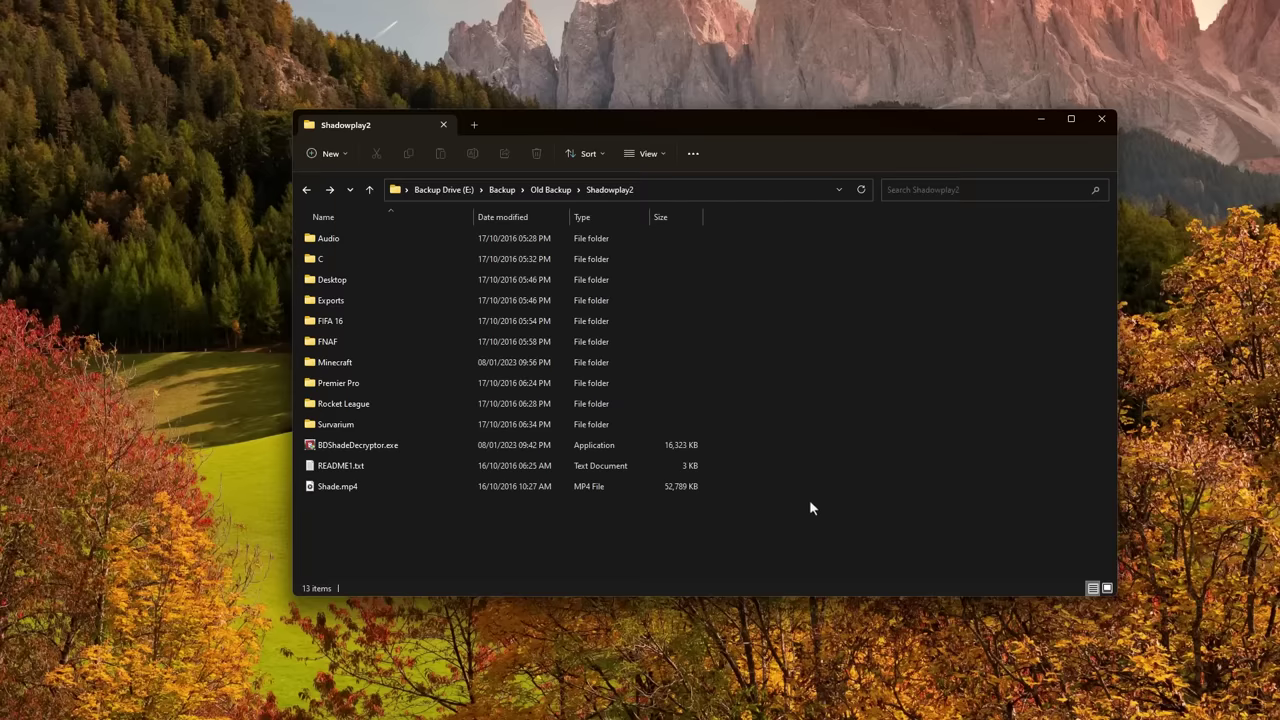
Step: Open README1.txt from the Shadowplay2 folder and enlarge its window to show the whole ransom note
double_click(367, 466)
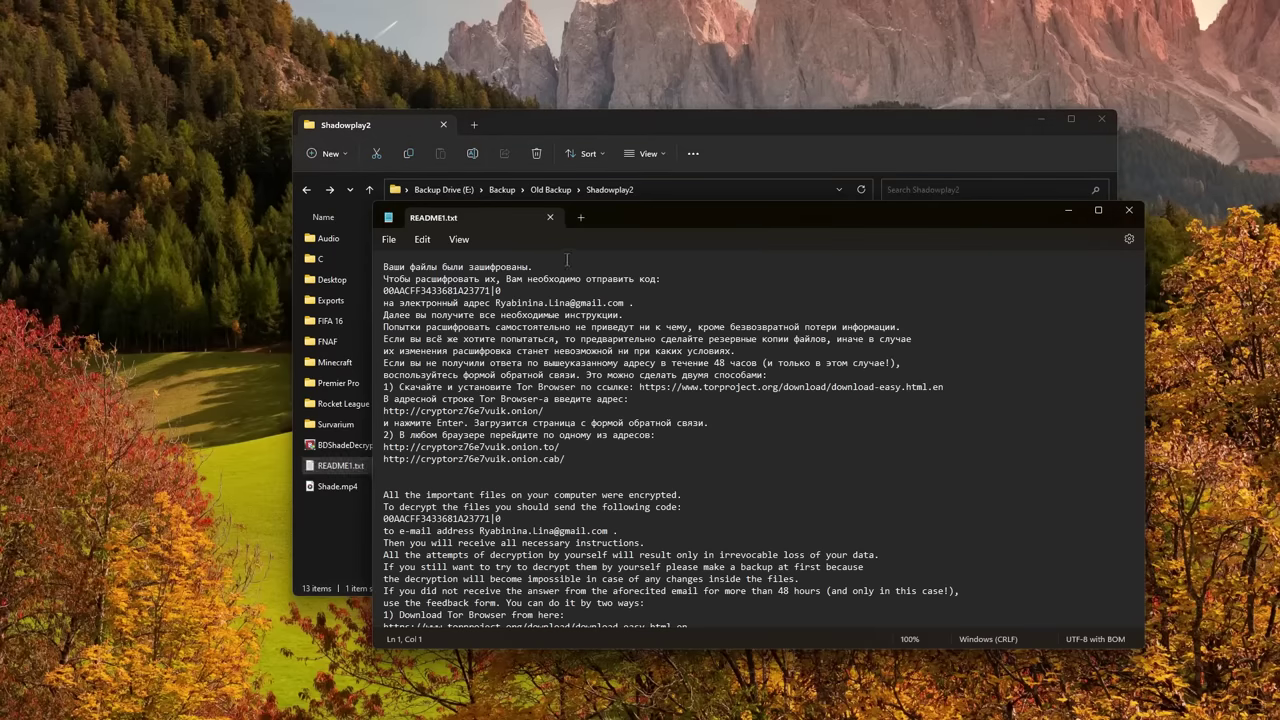
drag(599, 223, 290, 77)
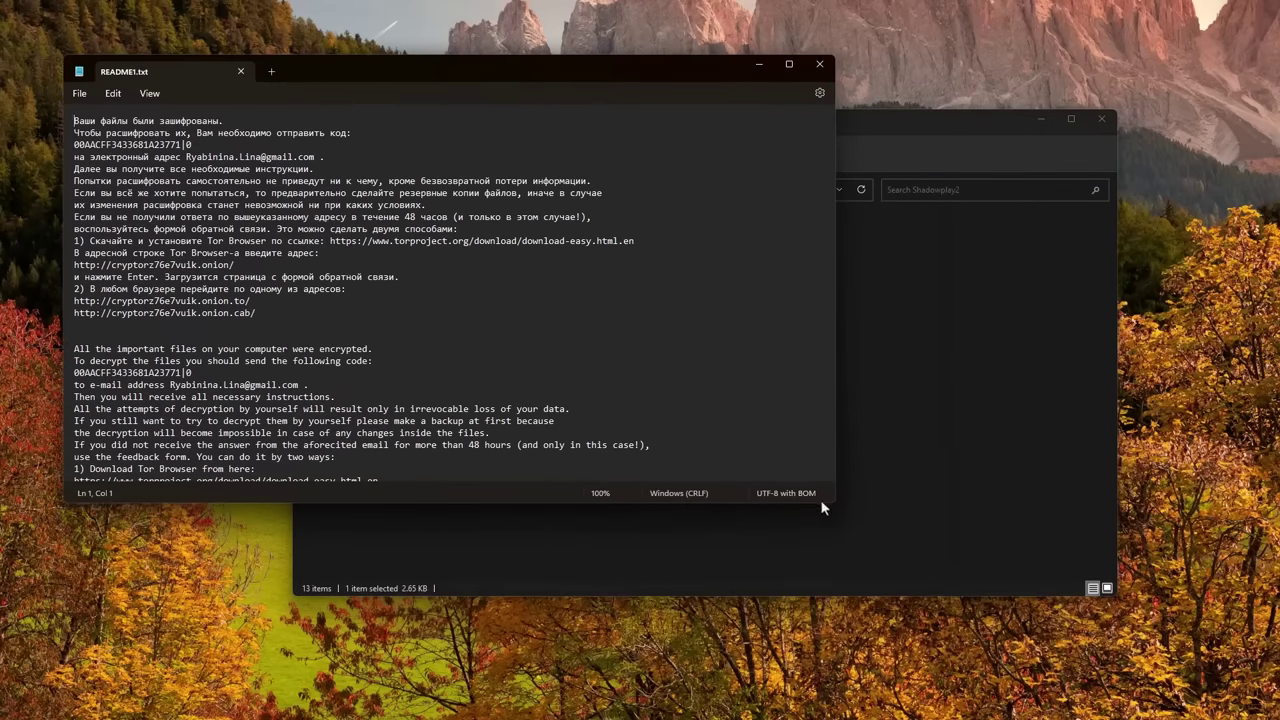
drag(831, 505, 1130, 697)
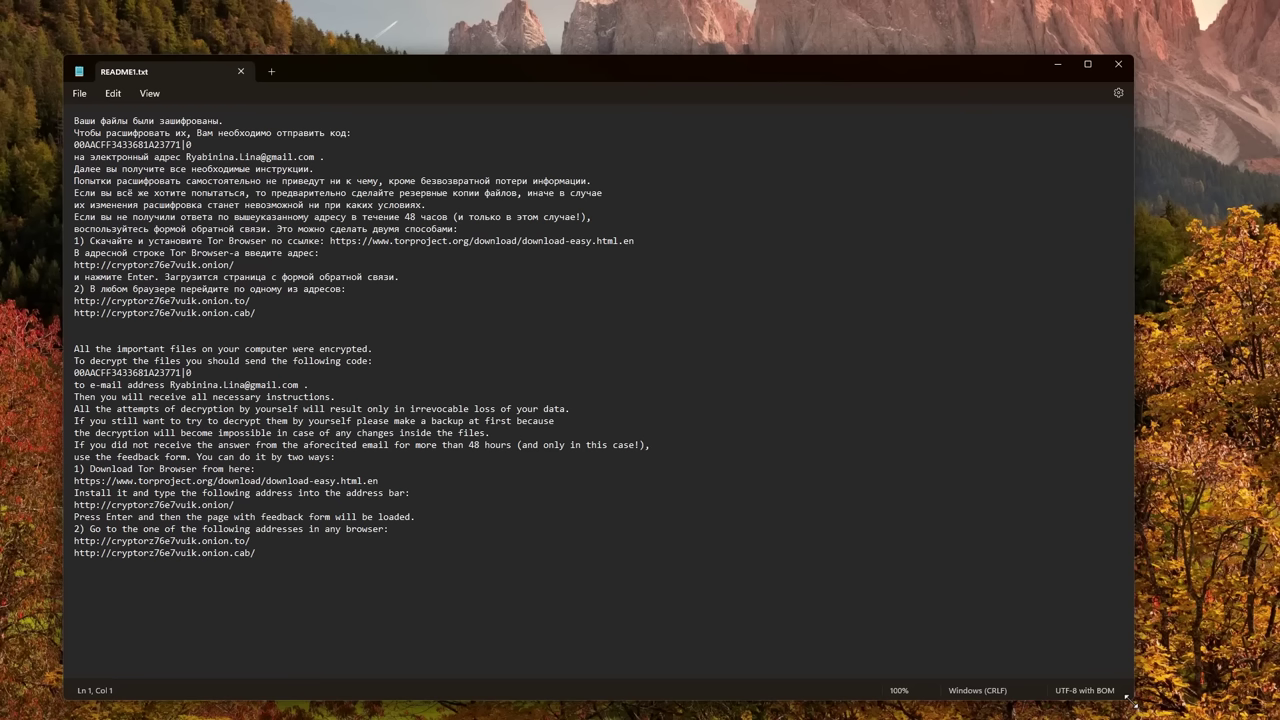
Step: Examine the encrypted file names in the Survarium folder with a widened Name column, and open that folder's README1.txt
key(alt+Tab)
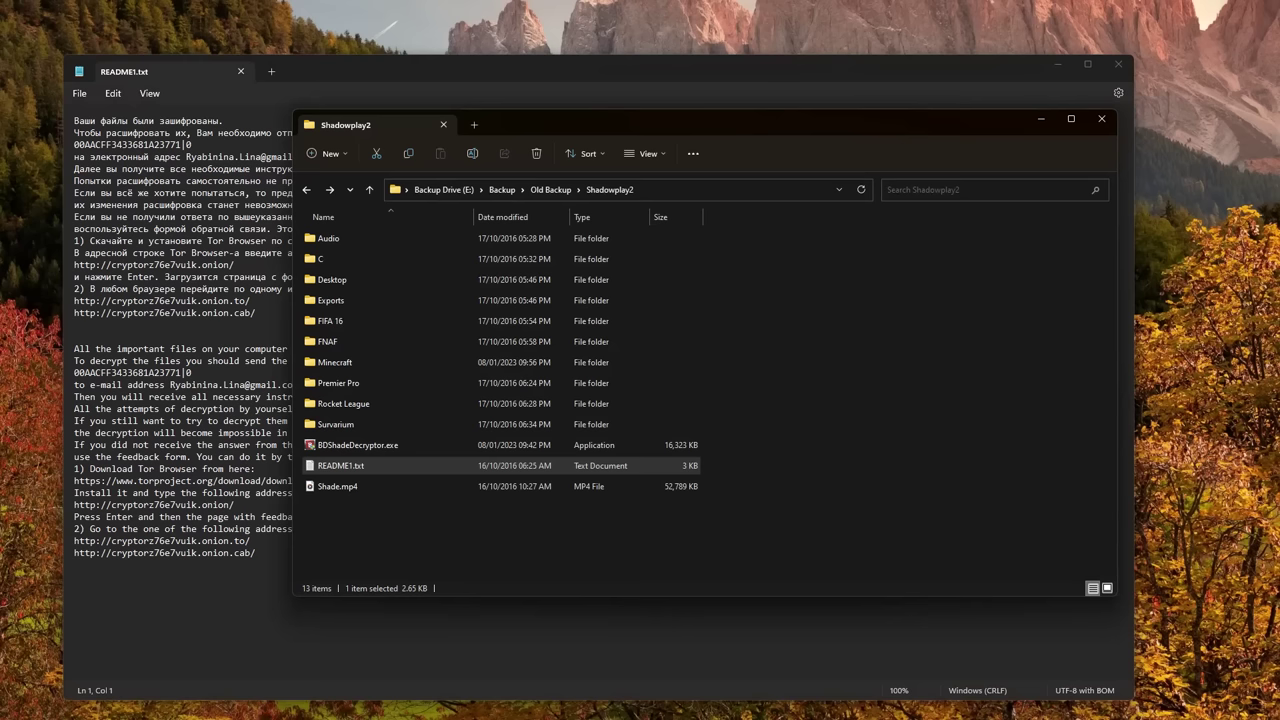
double_click(364, 422)
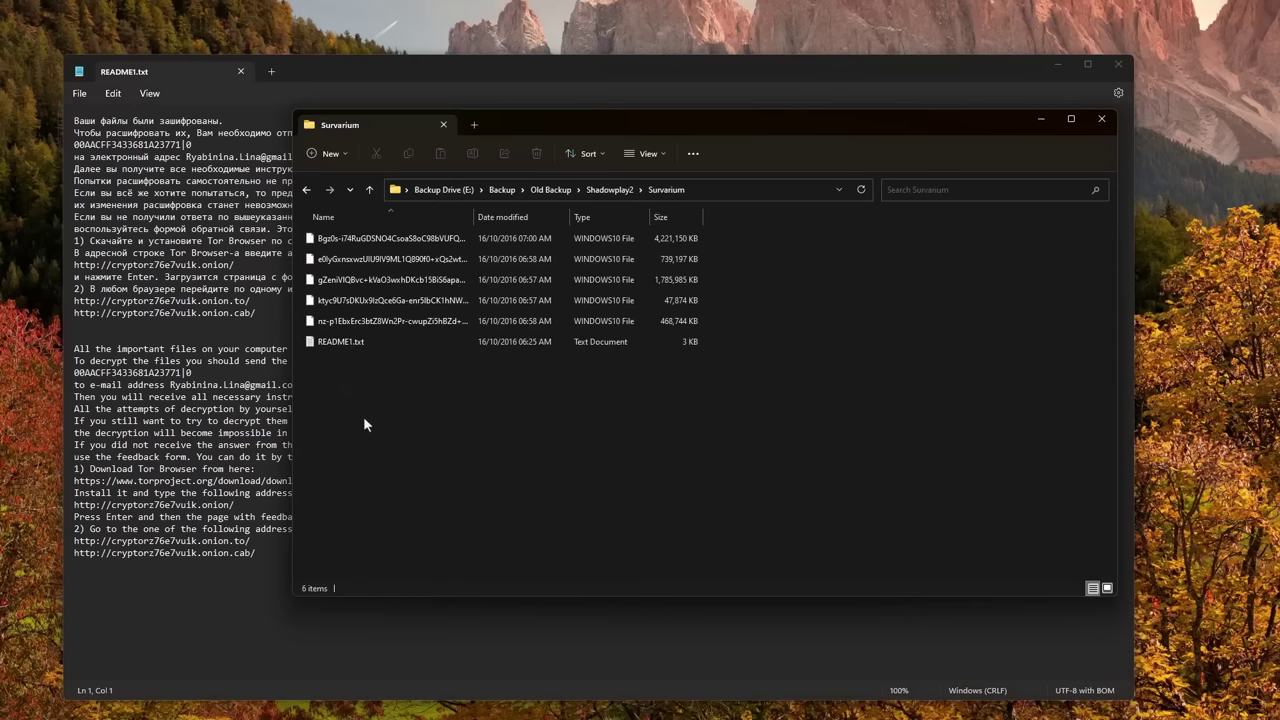
click(347, 320)
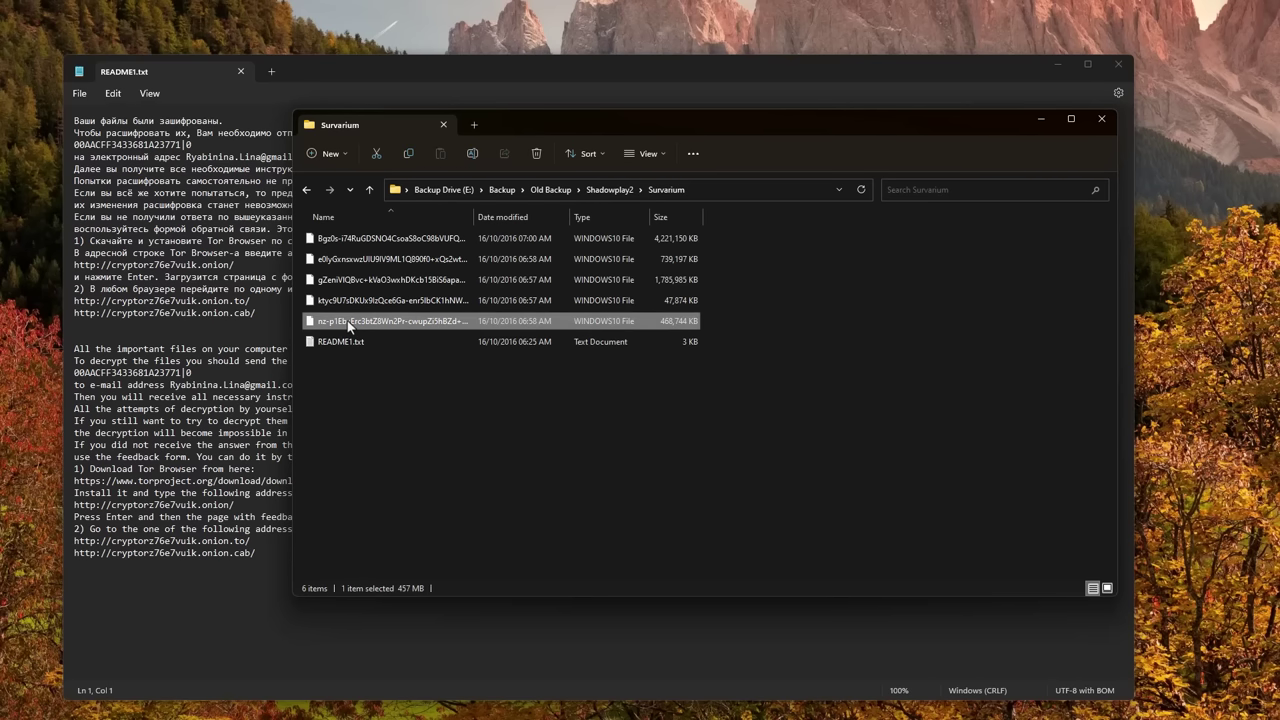
drag(474, 216, 551, 216)
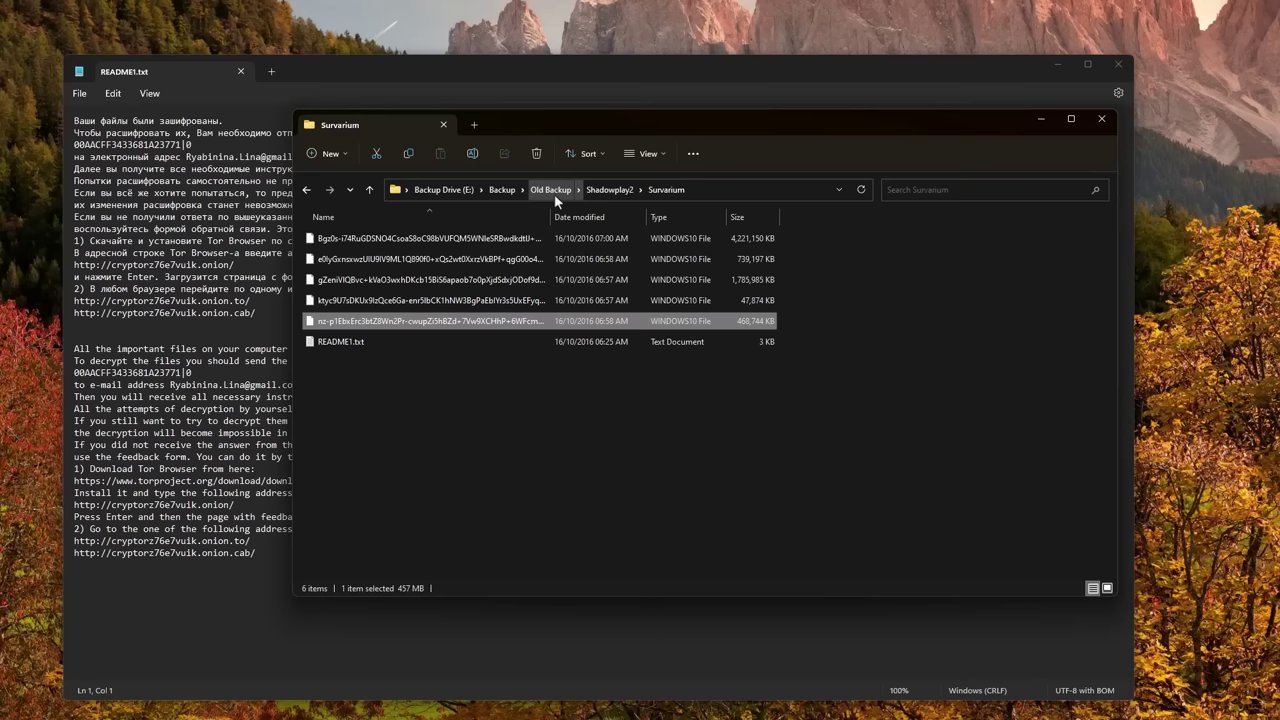
double_click(436, 348)
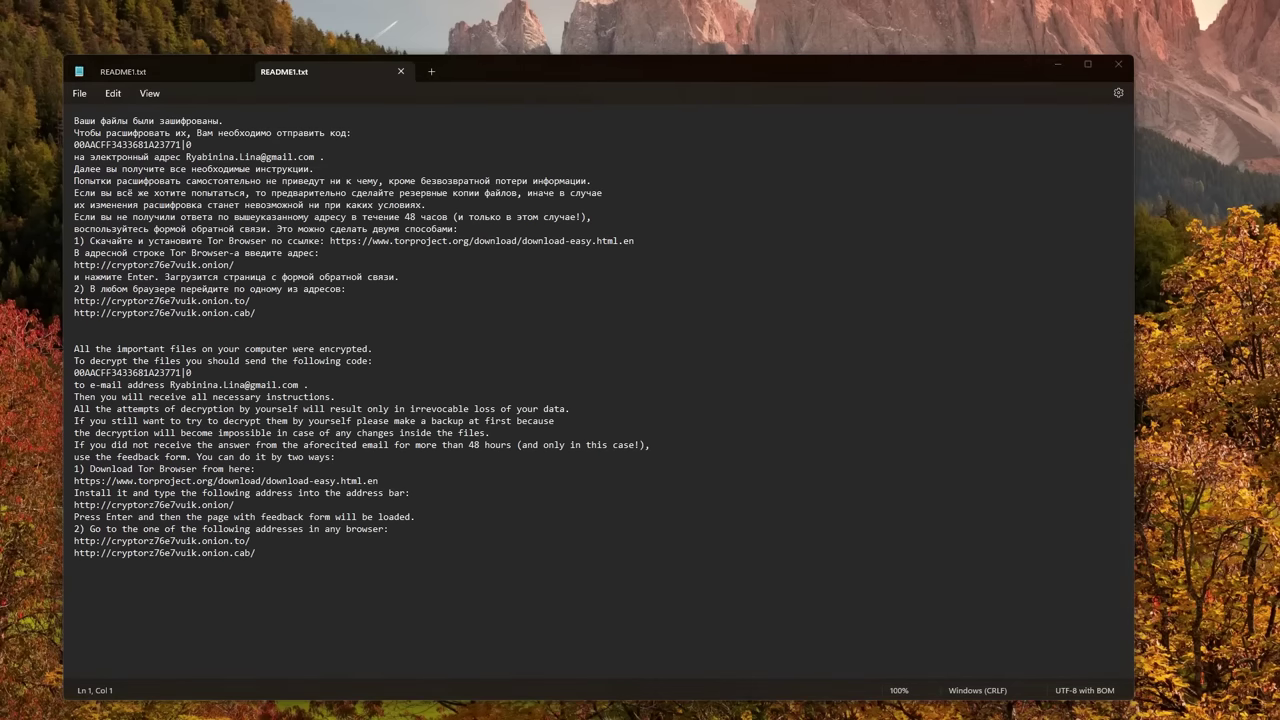
Step: Run BDShadeDecryptor.exe from Shadowplay2, accept its license terms and start decrypting the folder E:/Backup/Old Backup/Shadowplay2/Survarium
click(575, 424)
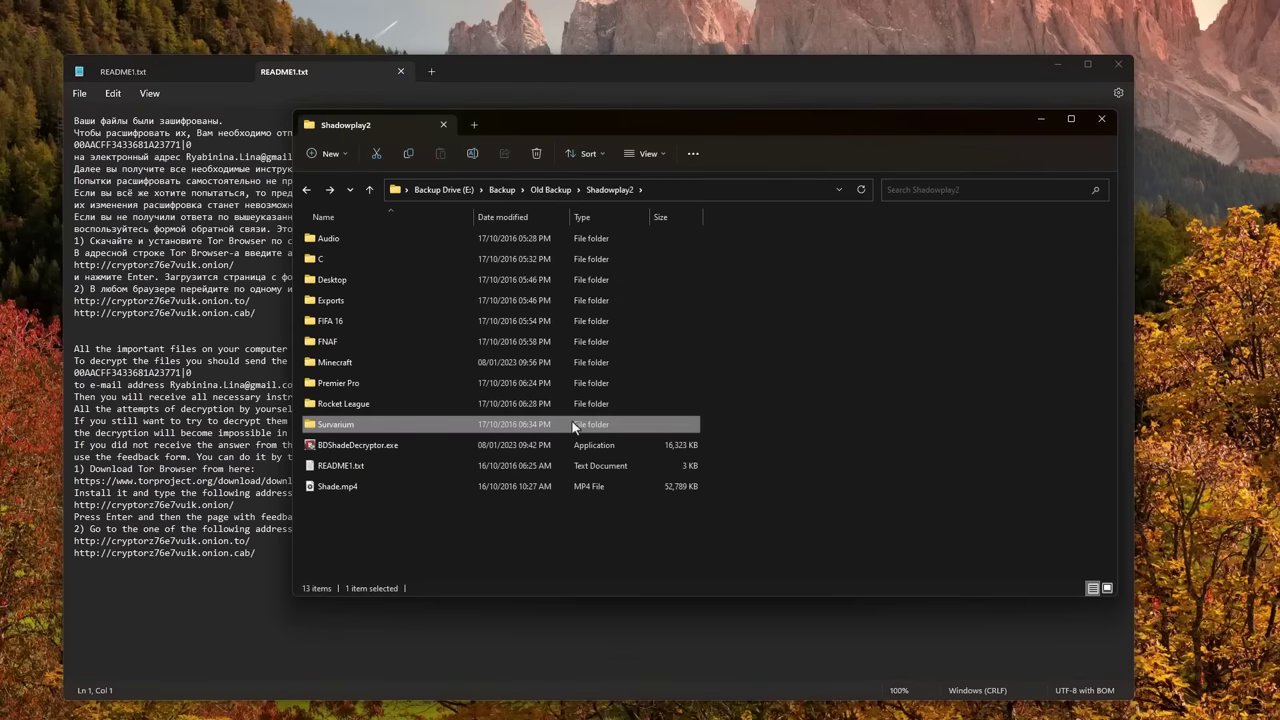
double_click(510, 445)
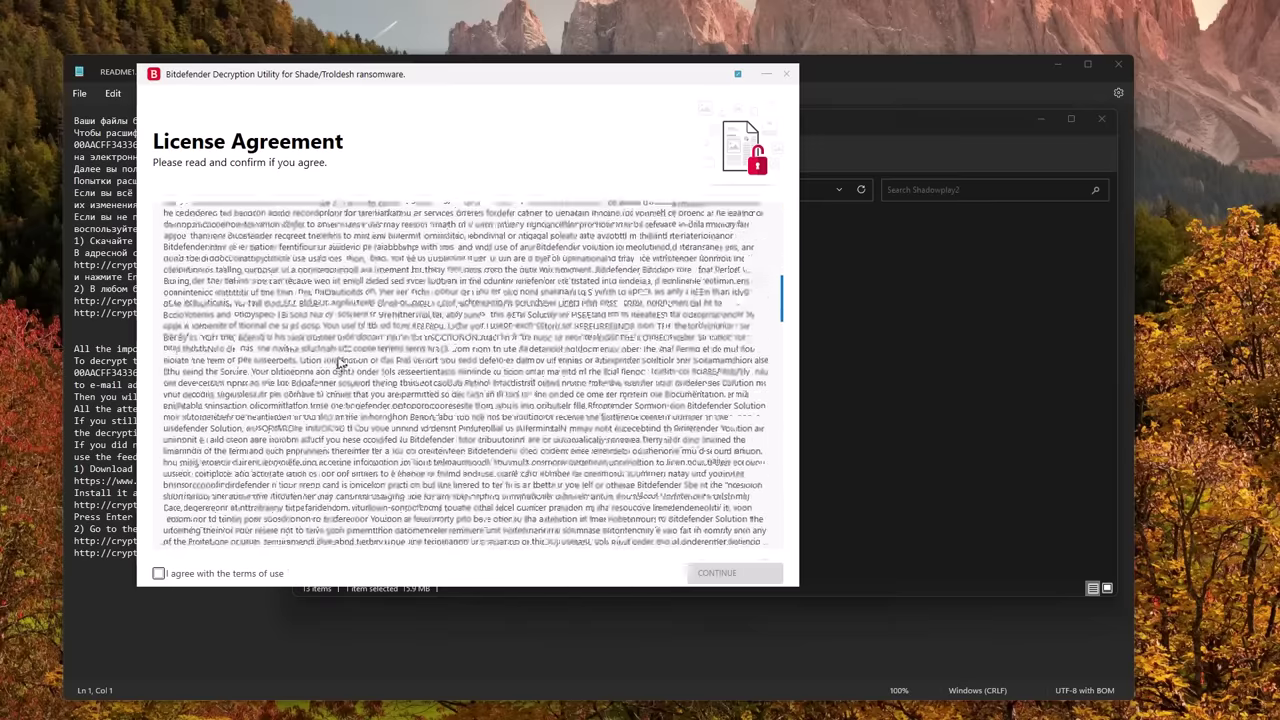
scroll(340, 364, down, 15)
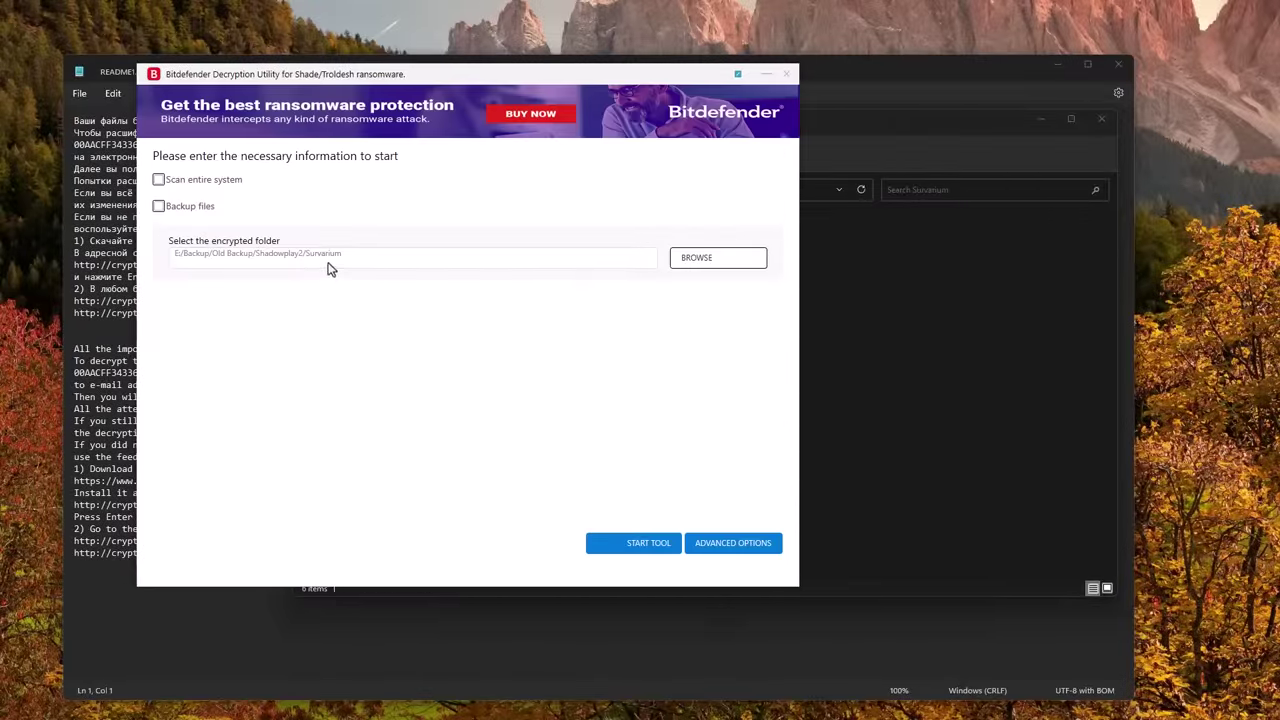
click(622, 552)
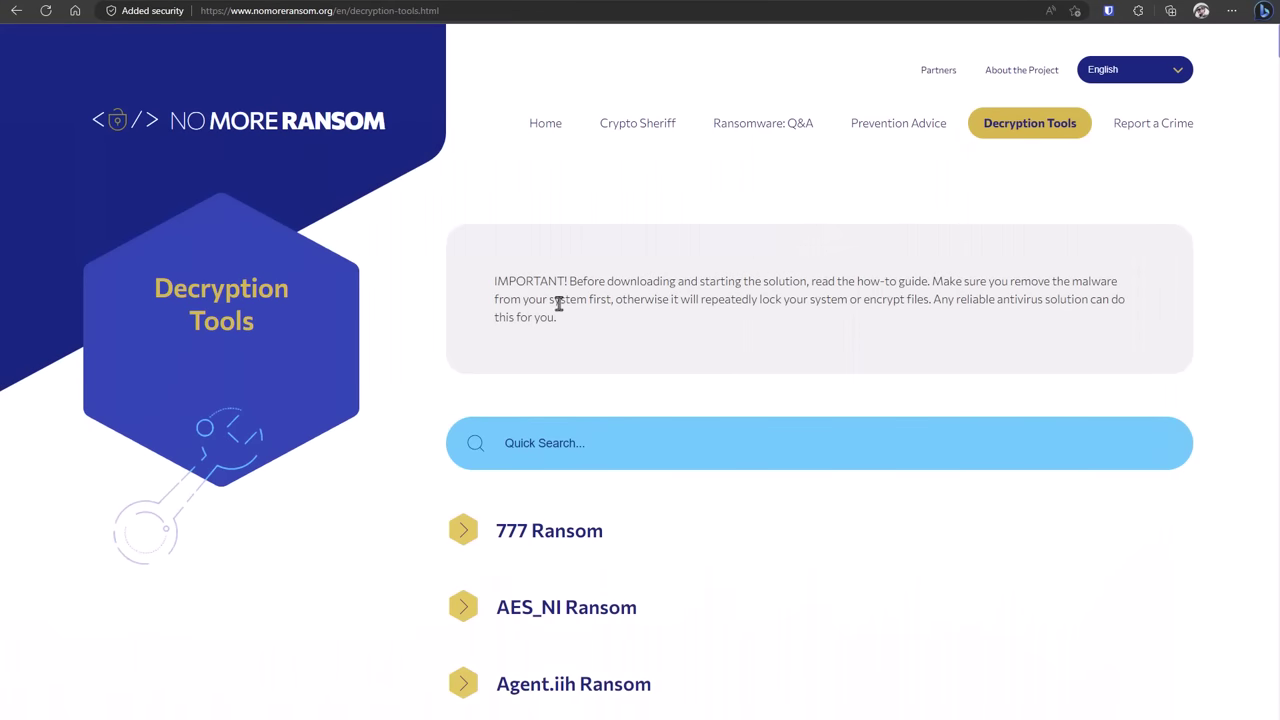
Step: Examine the decryptor entries for 777 Ransom and AES_NI Ransom on the No More Ransom Decryption Tools page in the browser
click(570, 443)
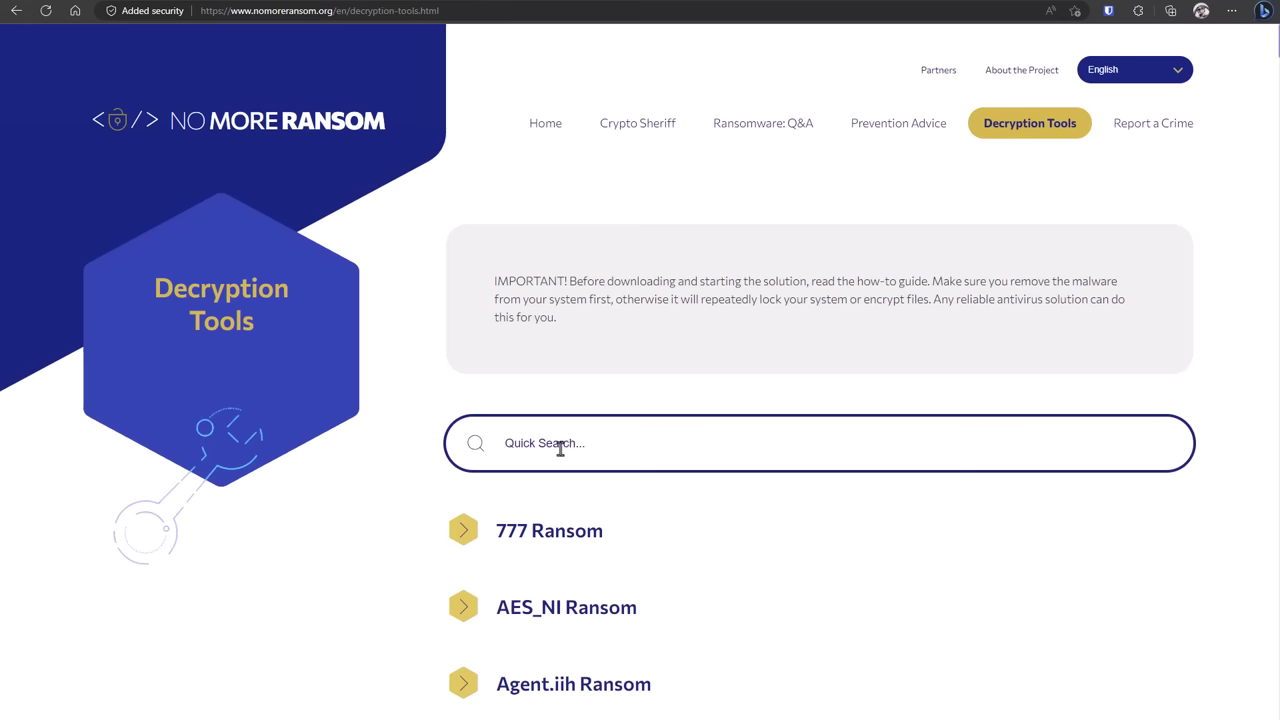
click(467, 532)
scroll(492, 541, down, 2)
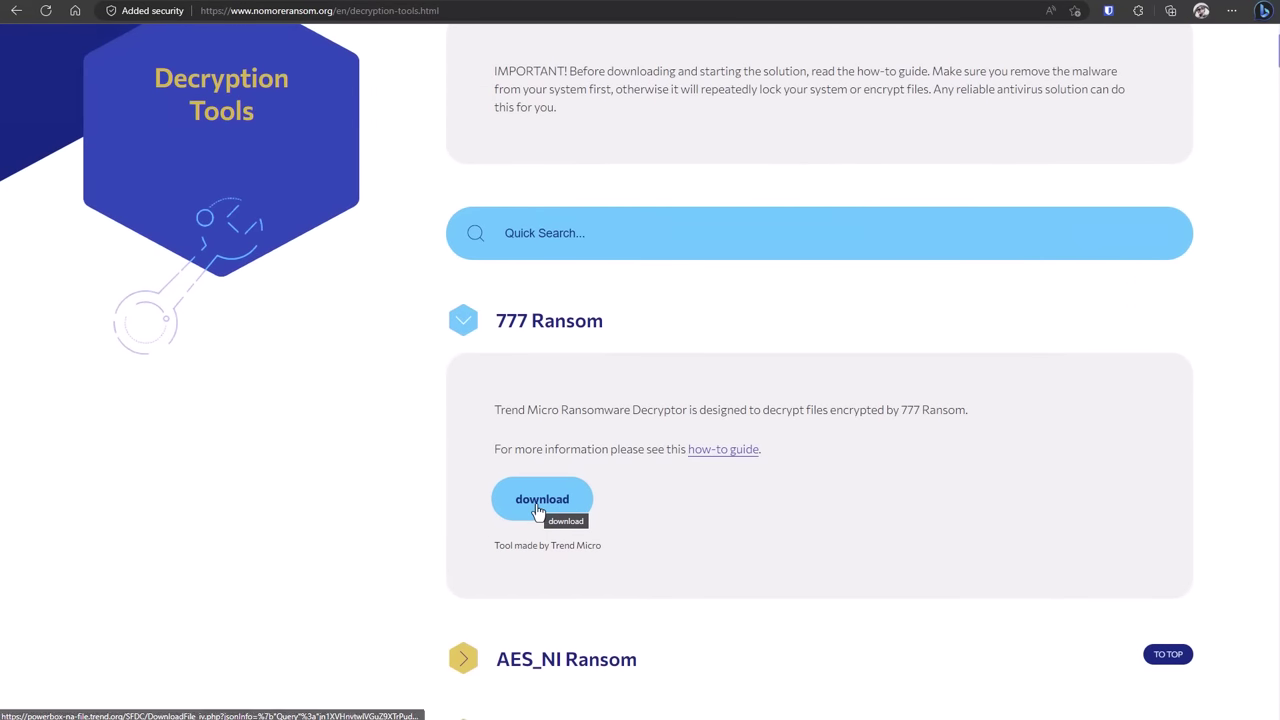
click(468, 328)
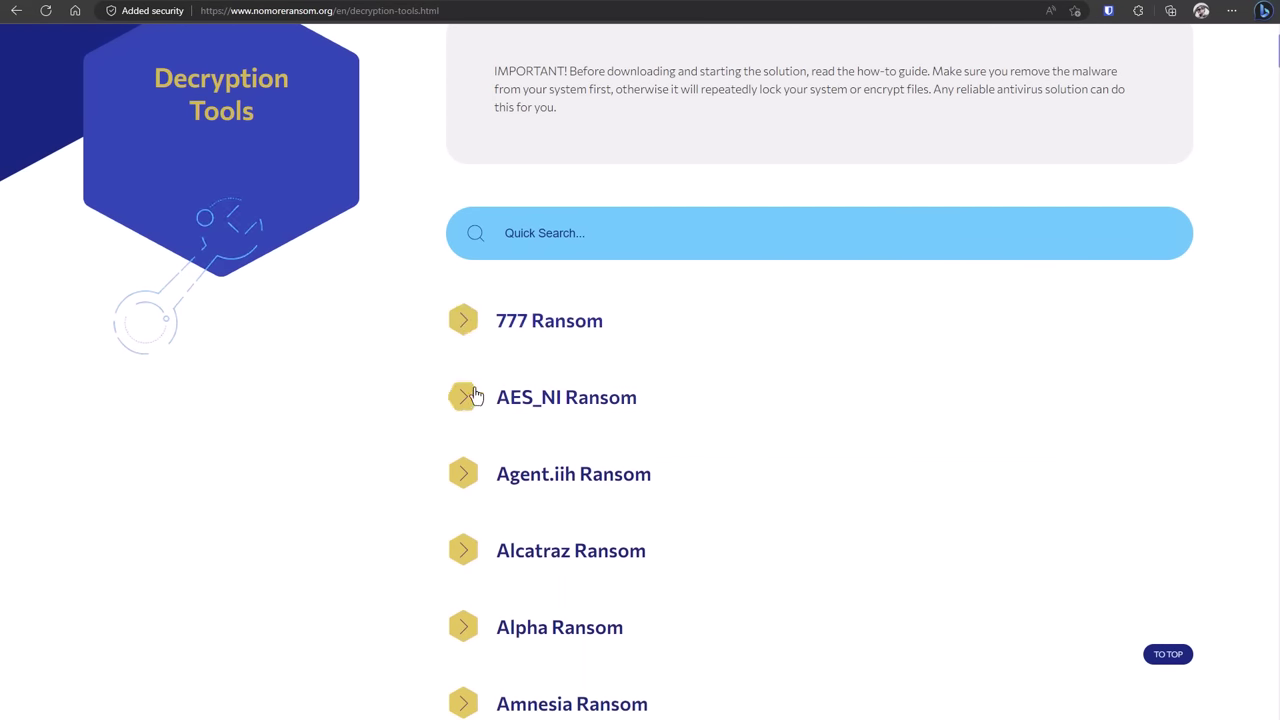
click(466, 399)
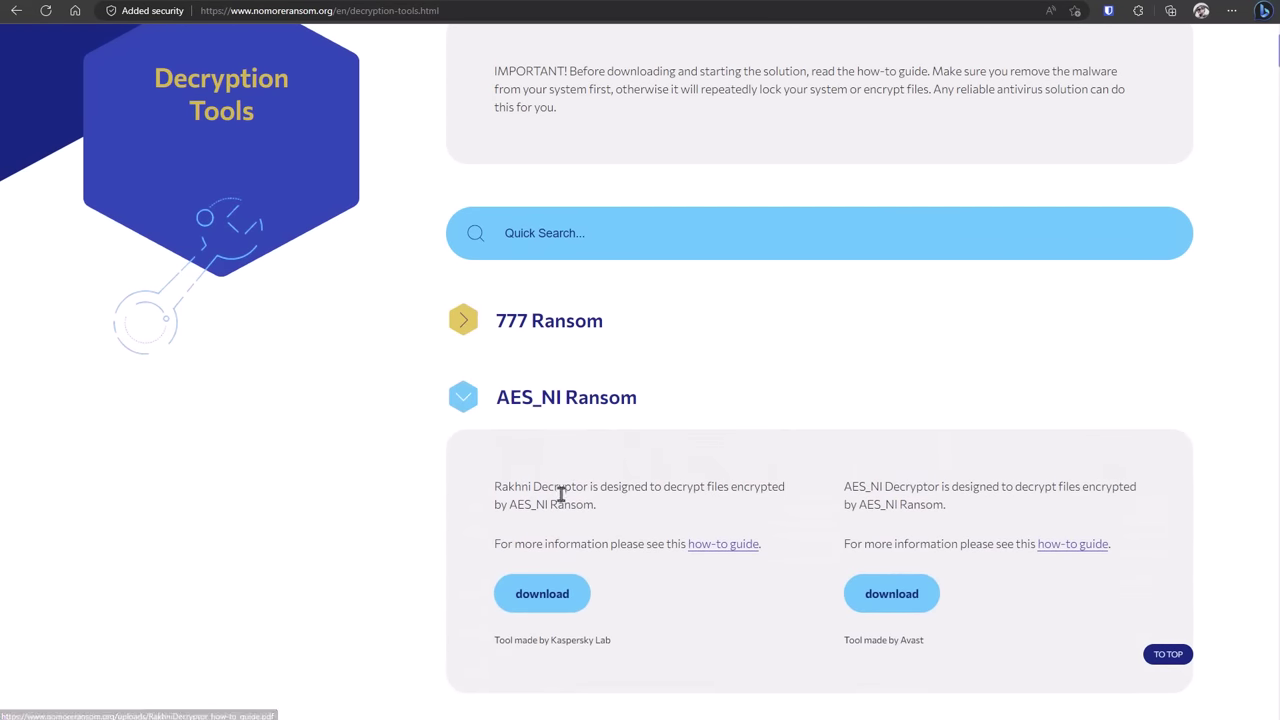
click(477, 413)
scroll(533, 410, up, 2)
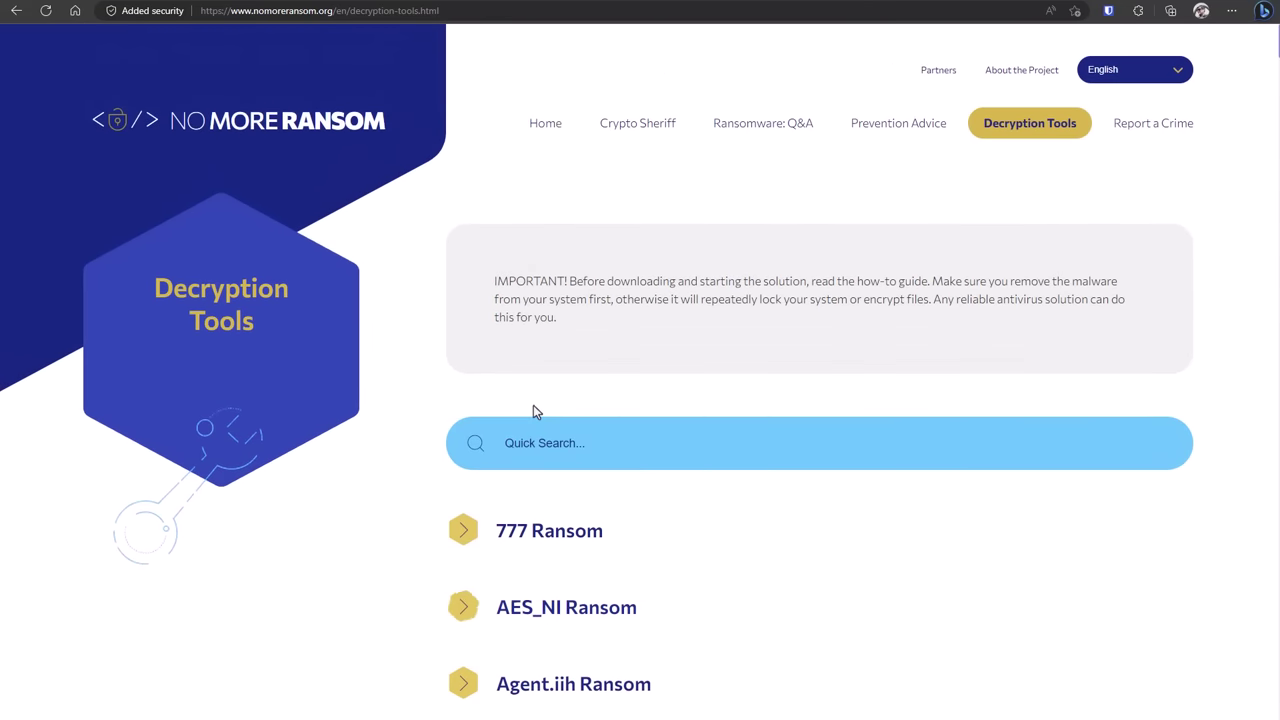
Step: Browse the whole list of decryption tools and highlight the advice about paying the ransom at the page's end
scroll(531, 511, down, 20)
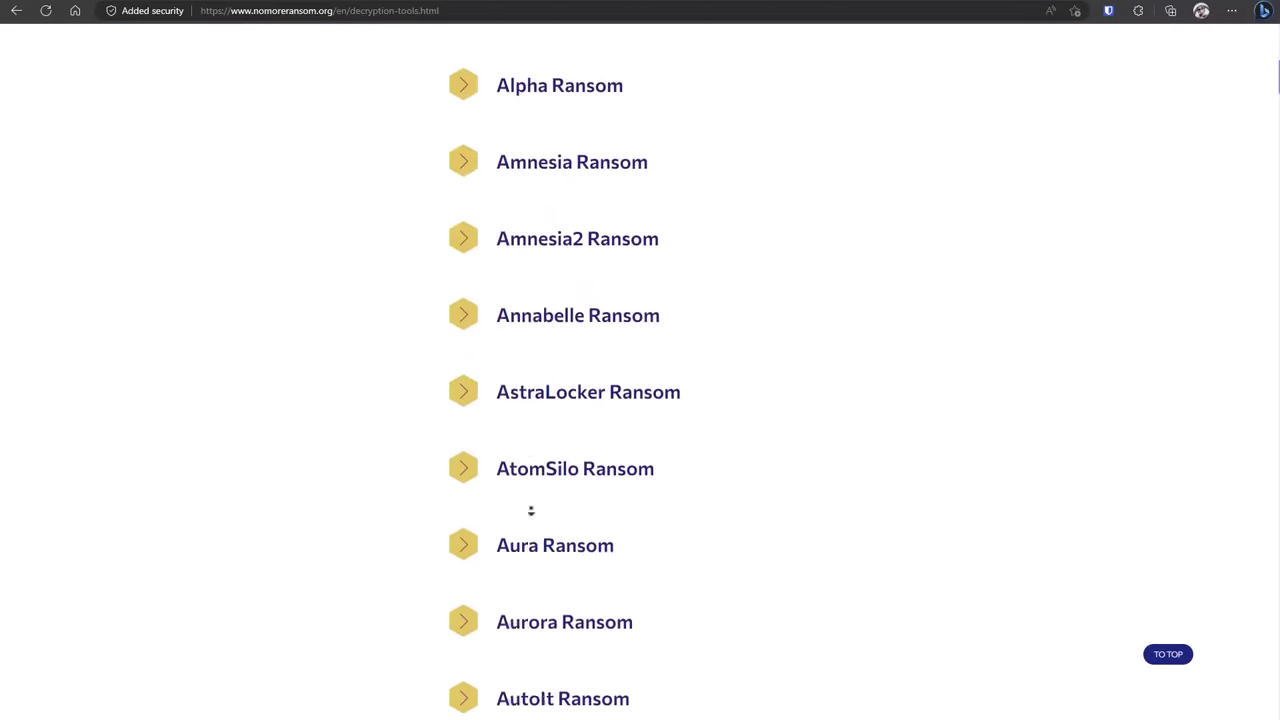
scroll(531, 511, down, 20)
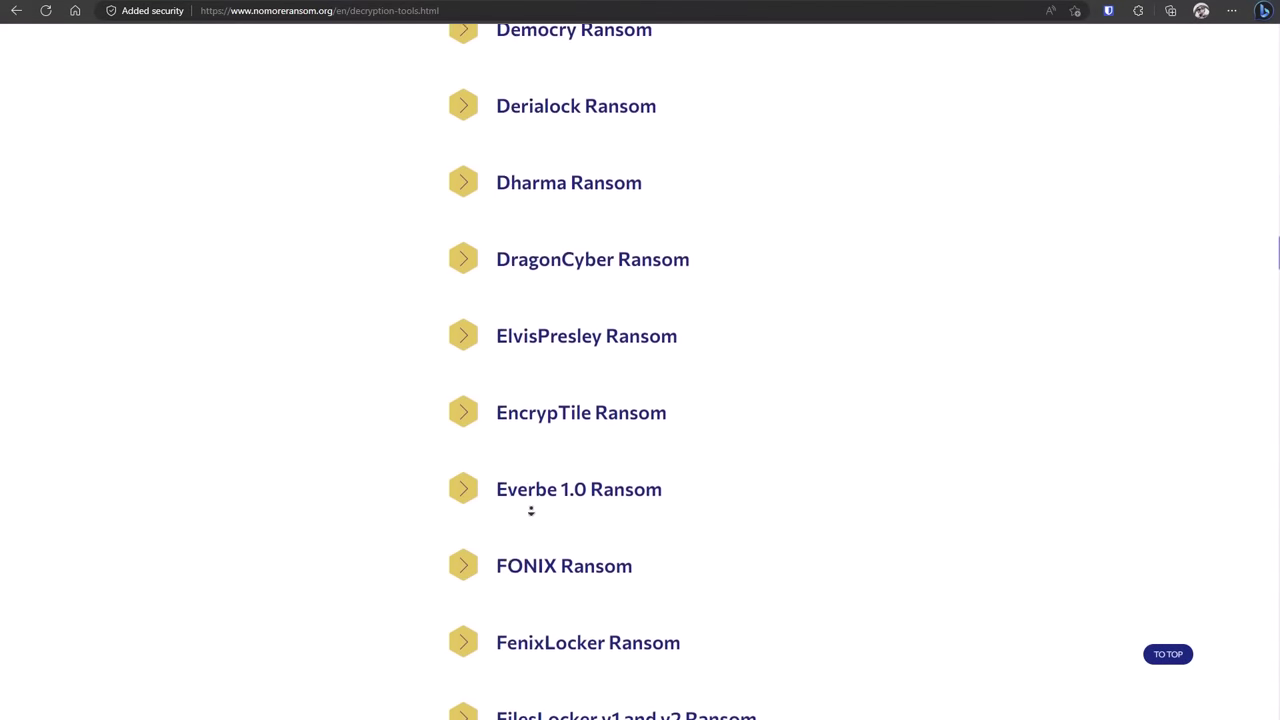
scroll(531, 511, down, 20)
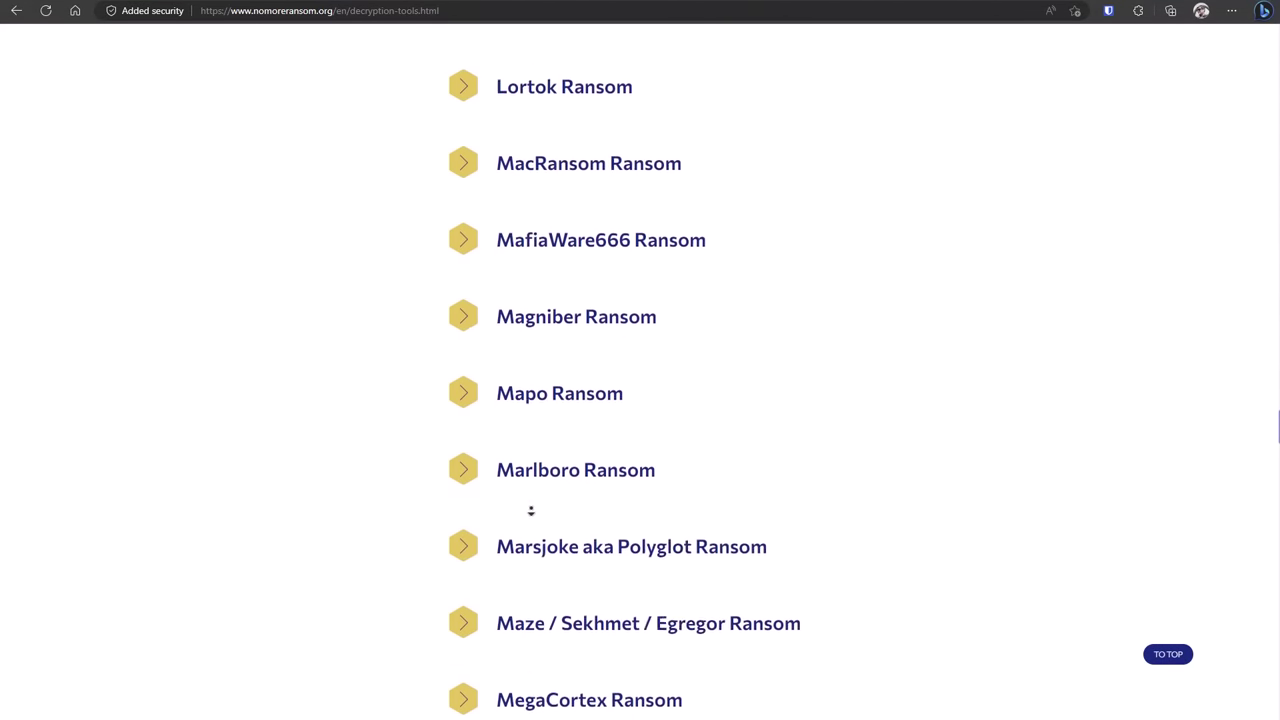
scroll(531, 511, down, 20)
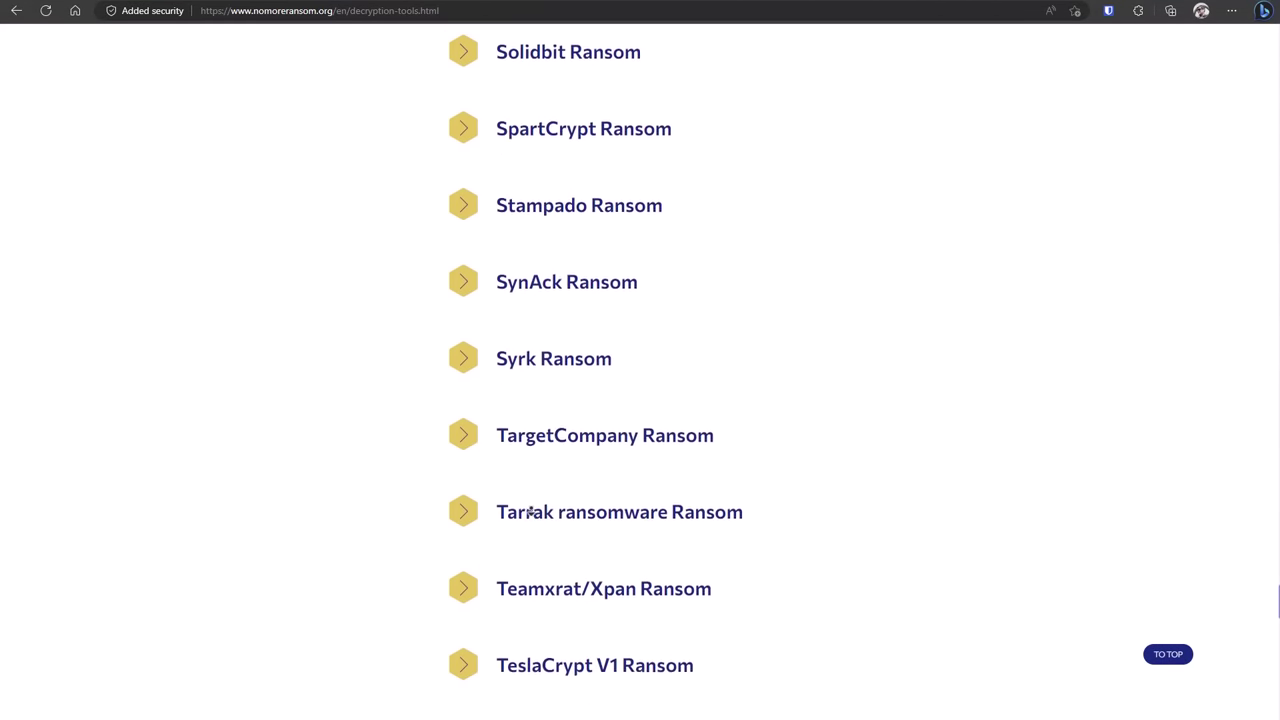
scroll(531, 511, down, 3)
middle_click(531, 513)
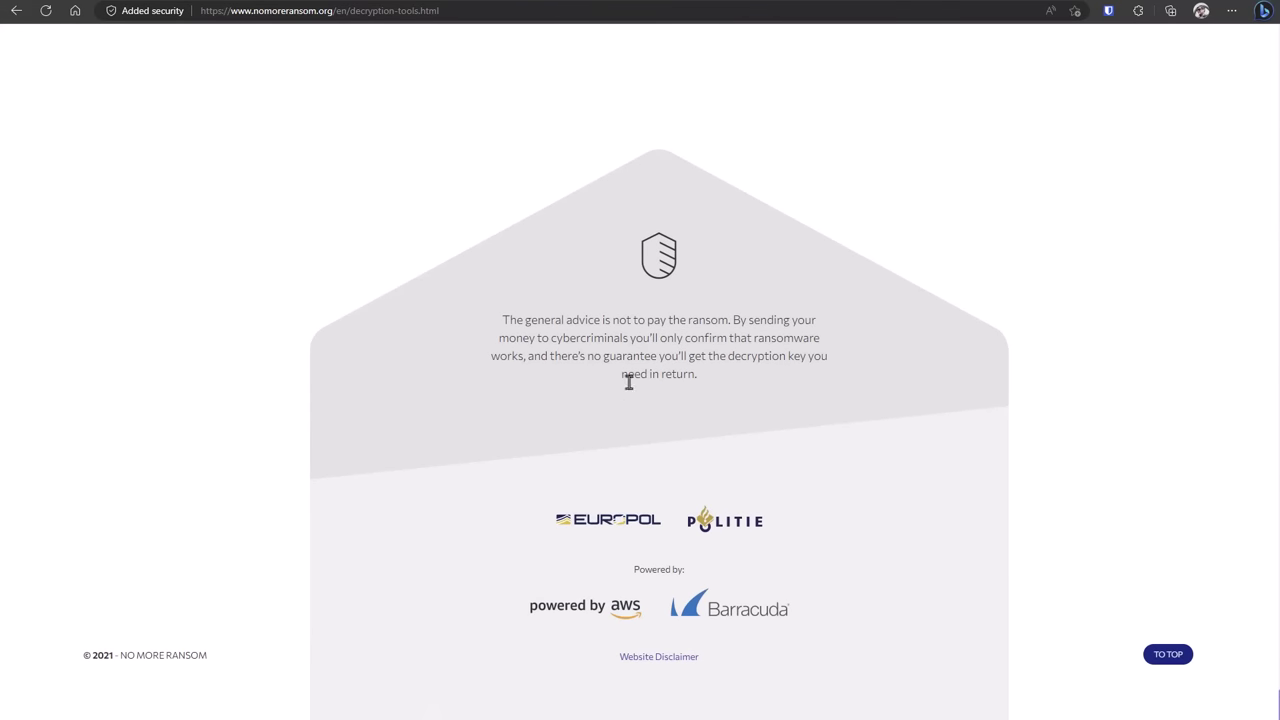
drag(501, 324, 806, 370)
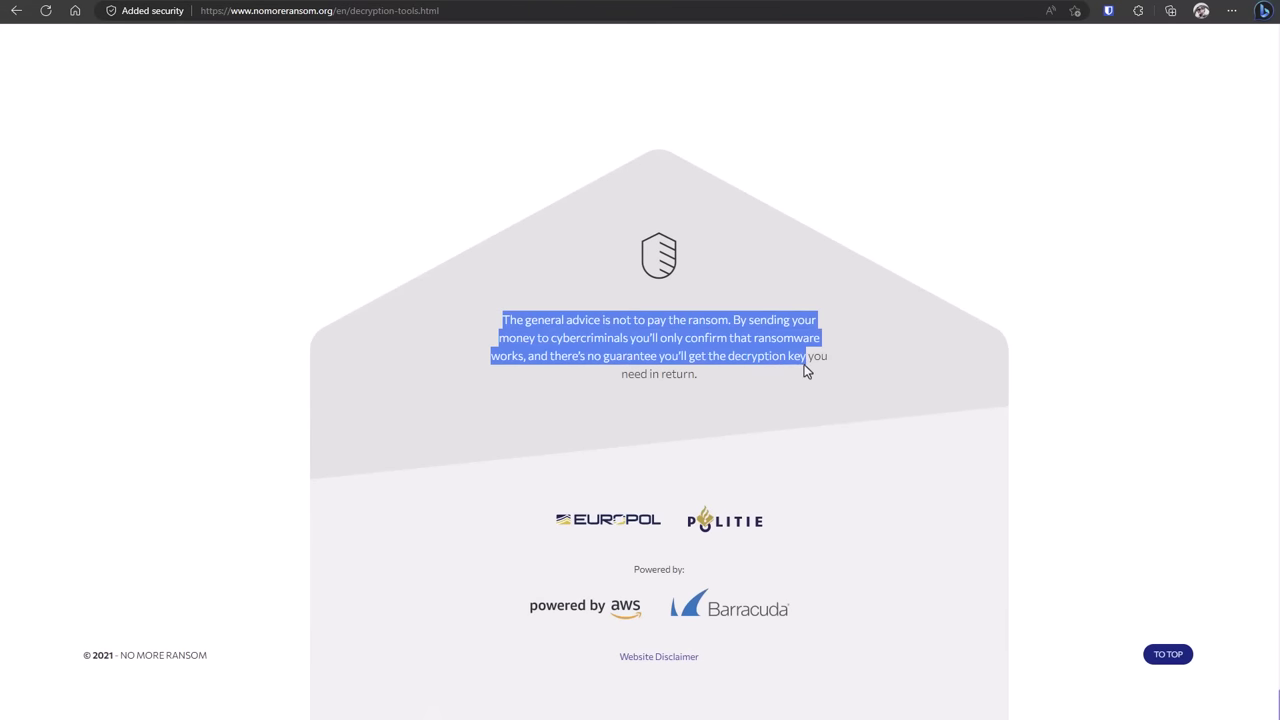
click(811, 407)
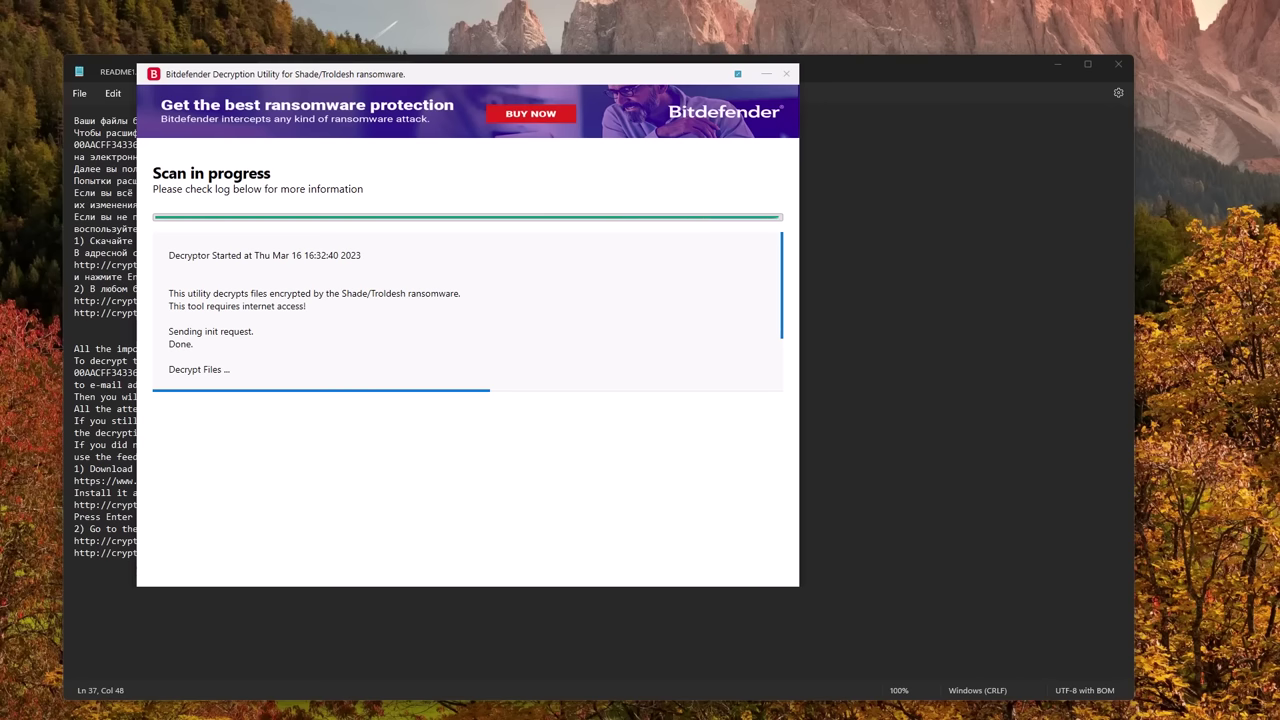
Step: Switch to the Survarium folder, play X86 07.04.2016 - 10.03.32.28.DVR.mp4 from about 39 seconds and pause it
key(alt+Tab)
key(alt+Tab)
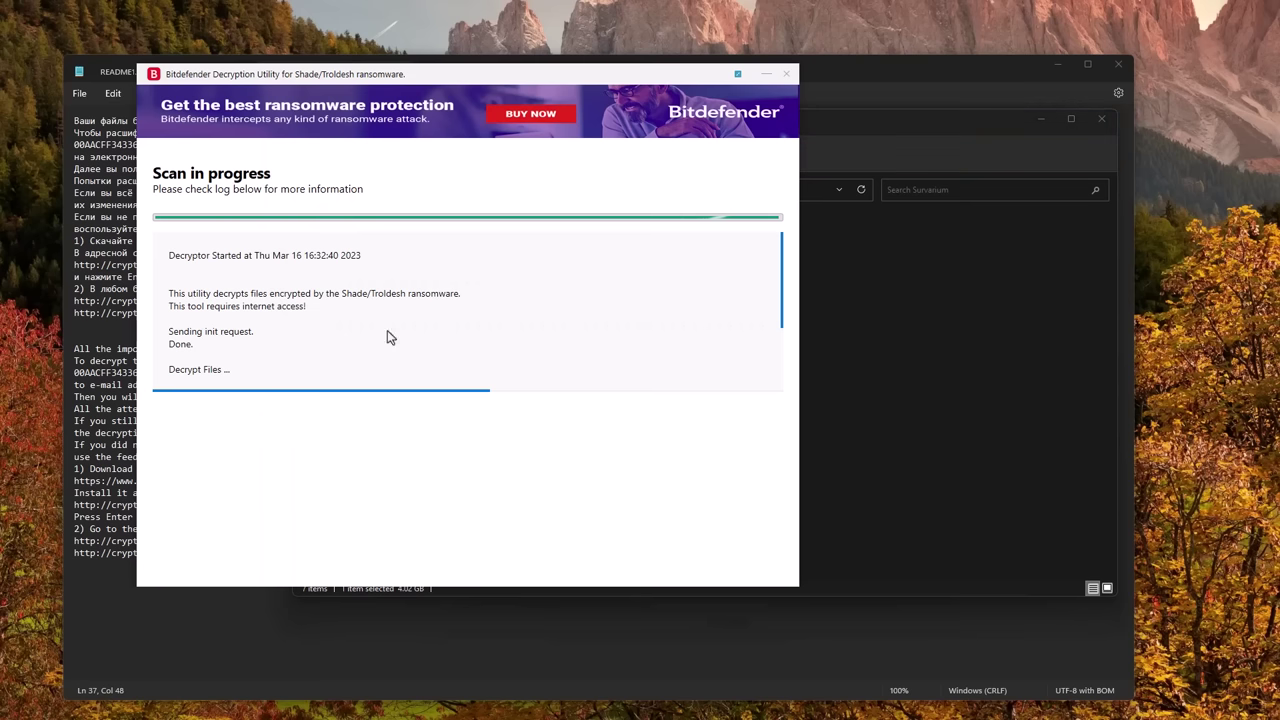
click(858, 422)
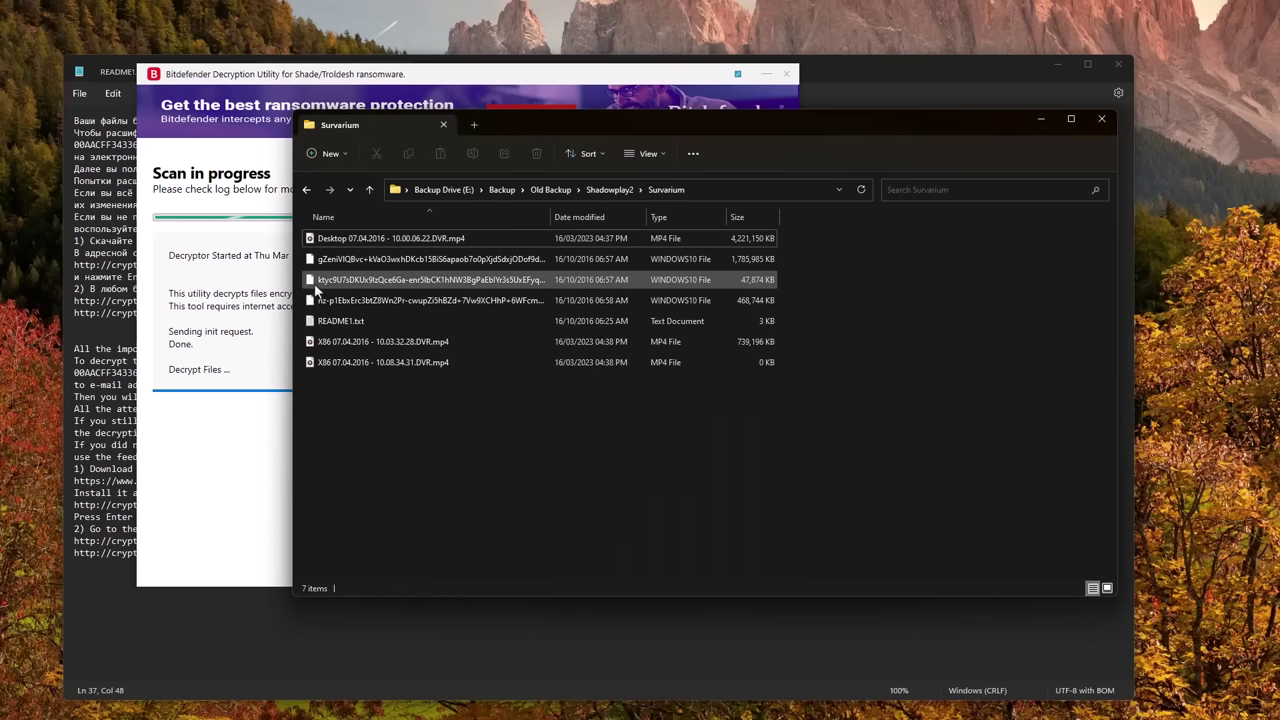
double_click(337, 352)
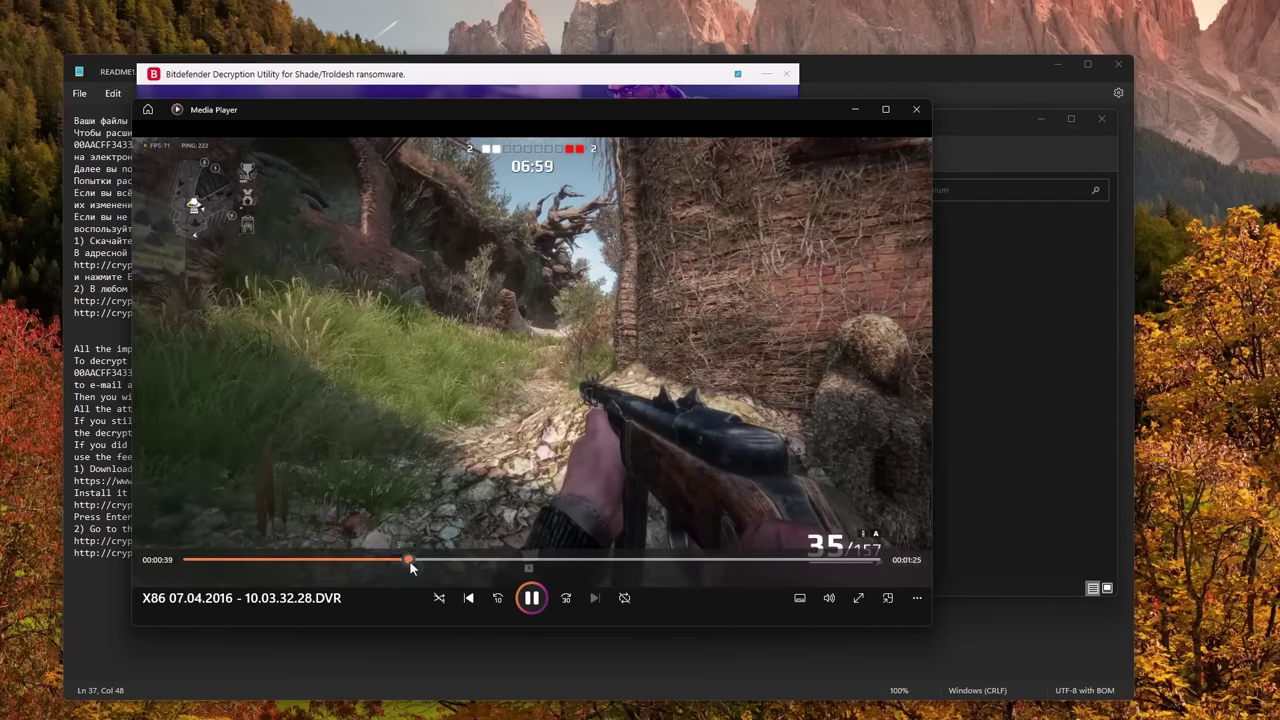
click(408, 560)
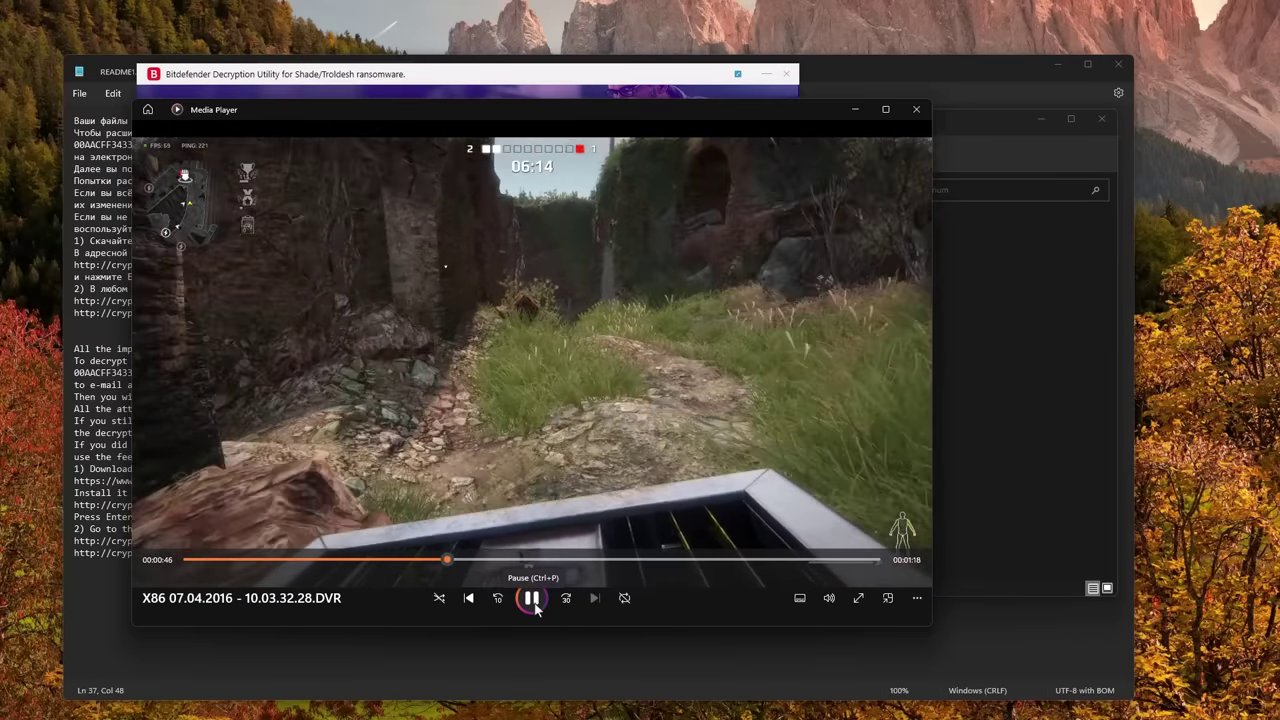
click(533, 600)
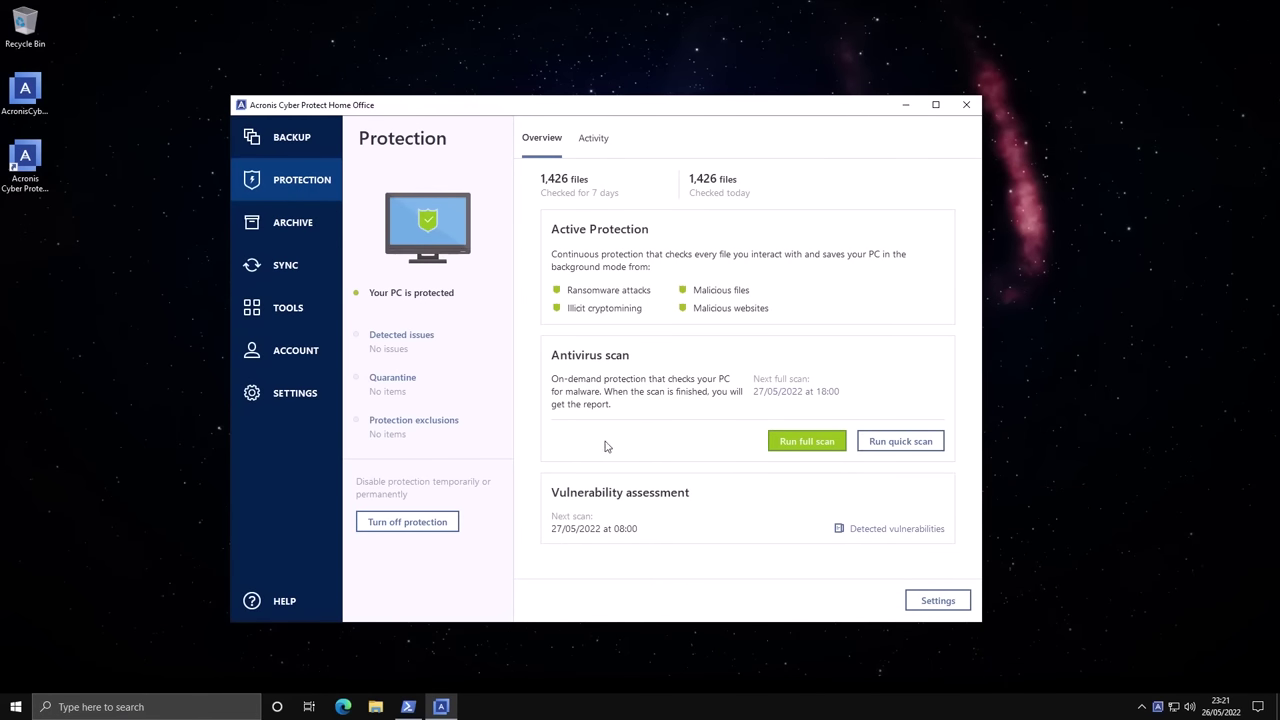
Step: Review the backup page and the Active Protection and Vulnerability assessment settings in Acronis Cyber Protect Home Office
click(311, 149)
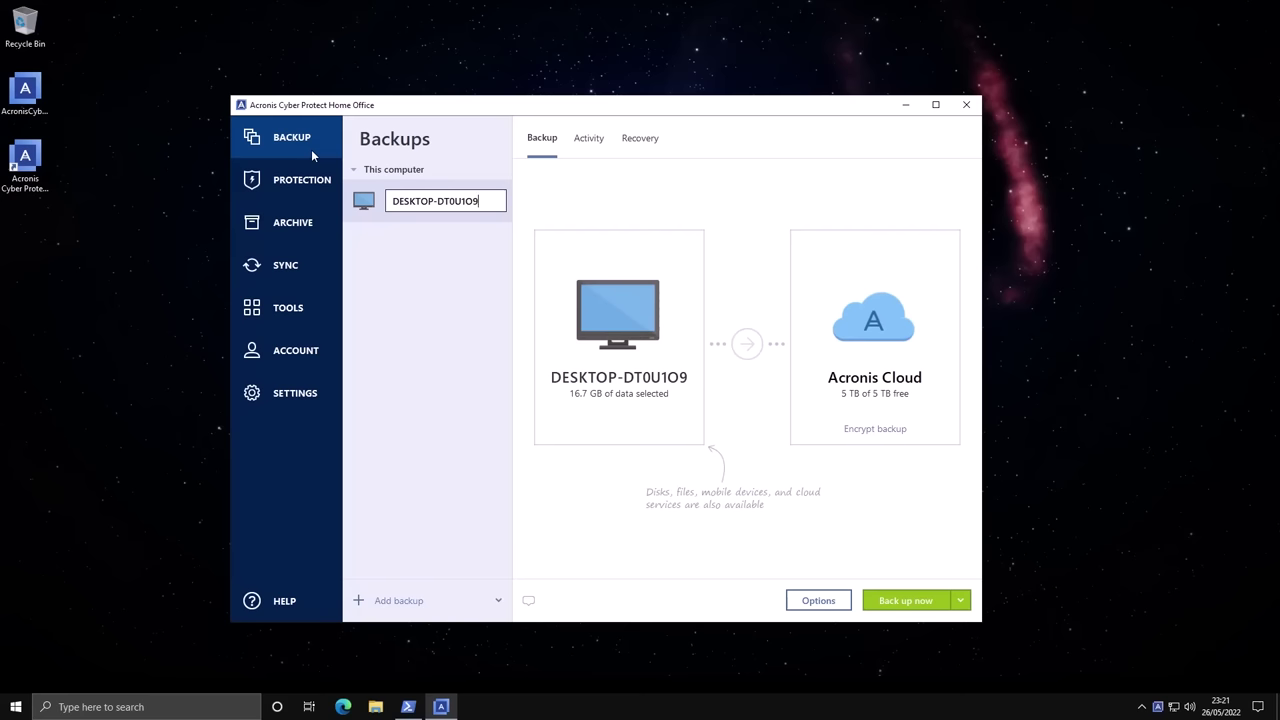
click(292, 177)
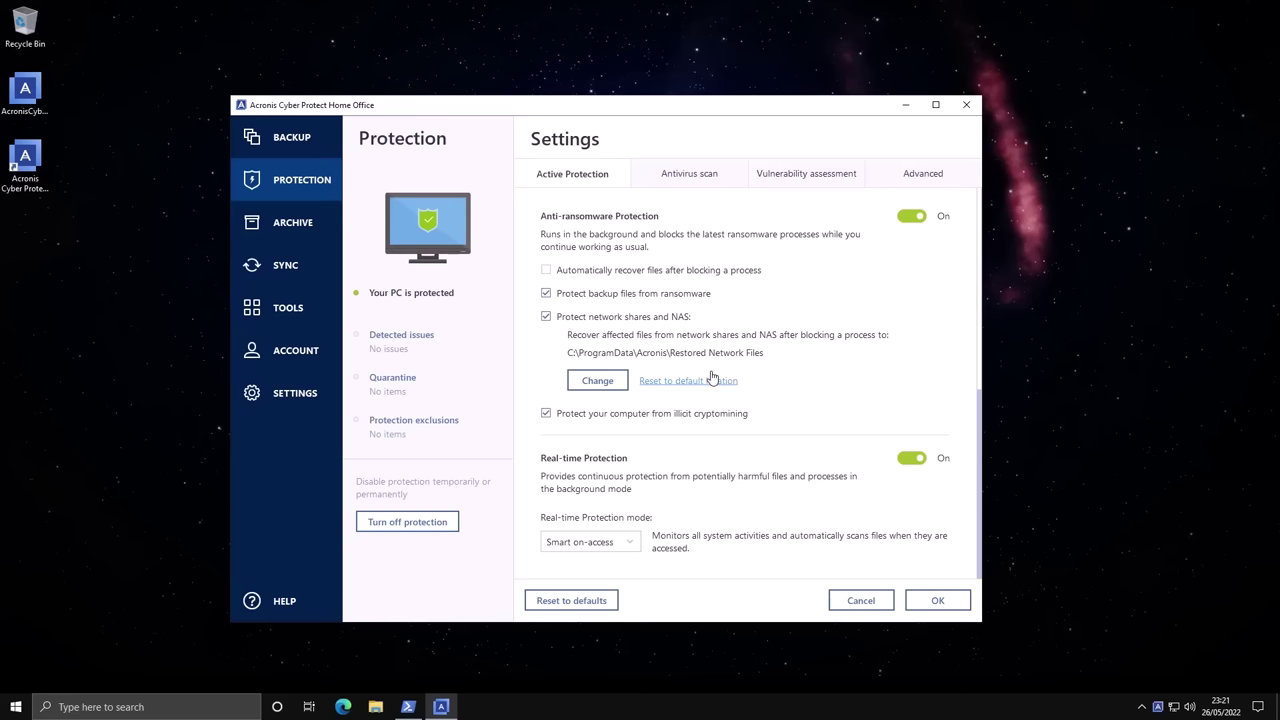
scroll(711, 377, down, 5)
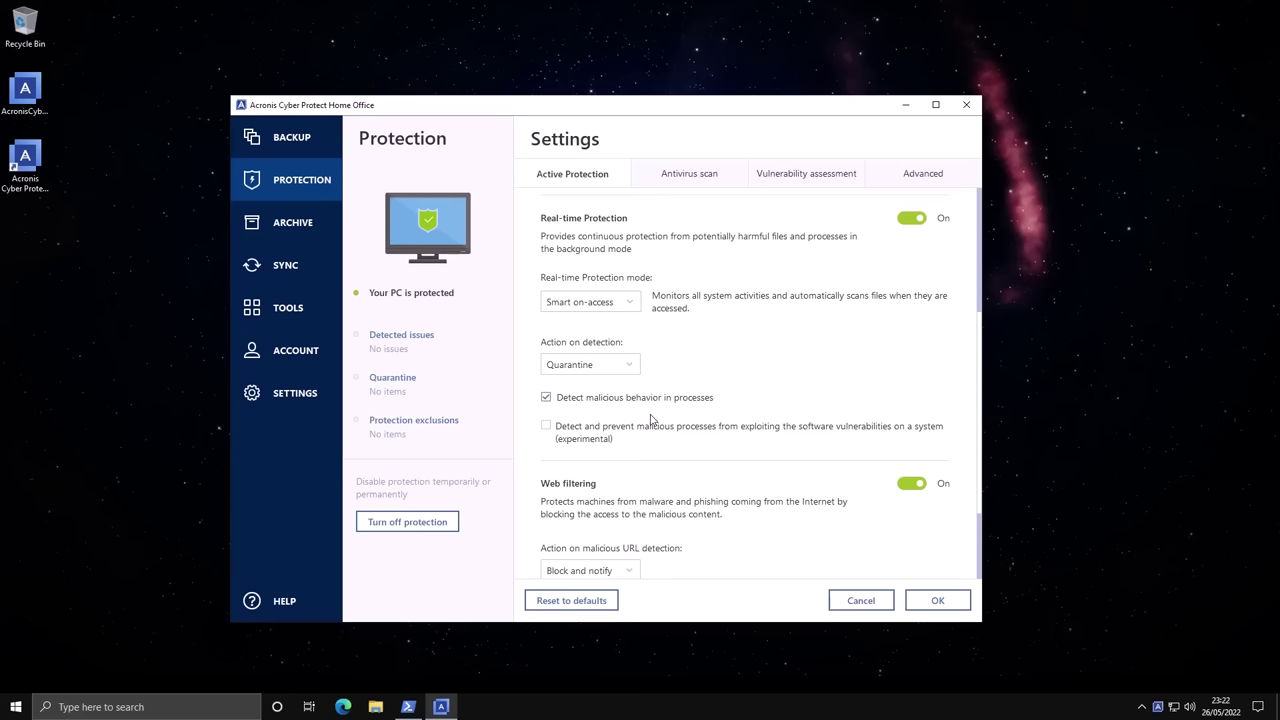
click(797, 185)
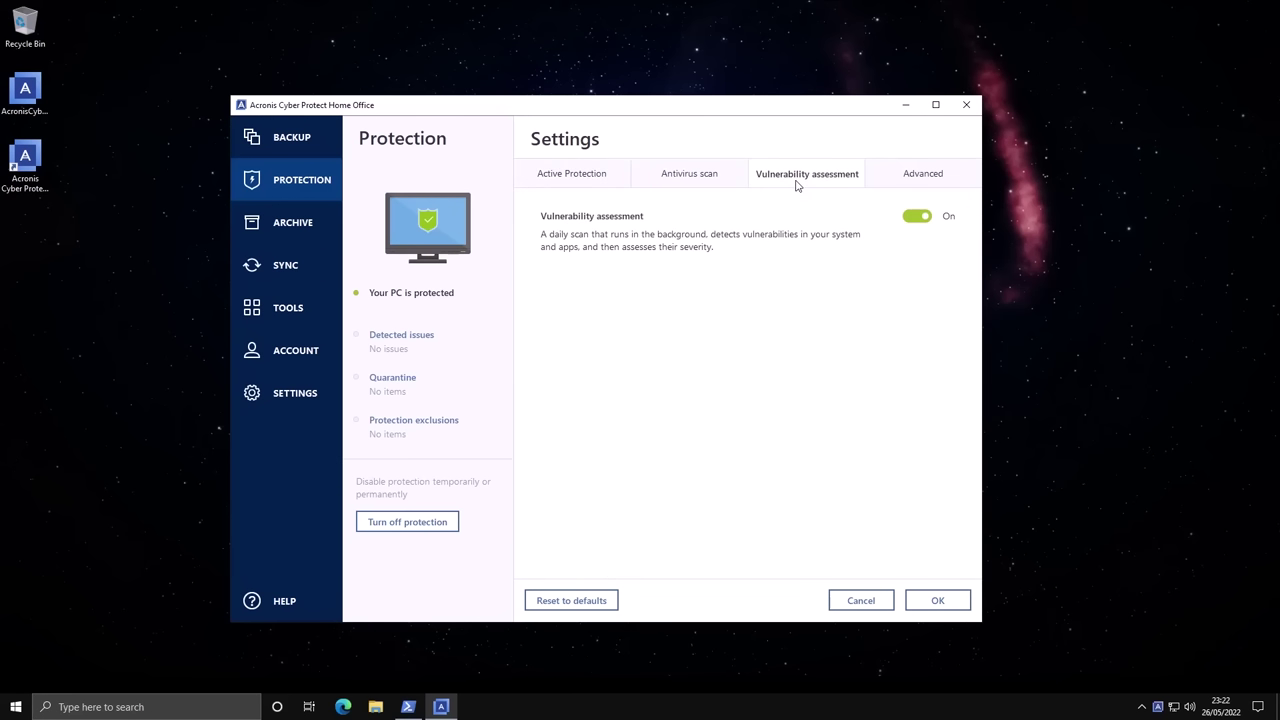
click(576, 179)
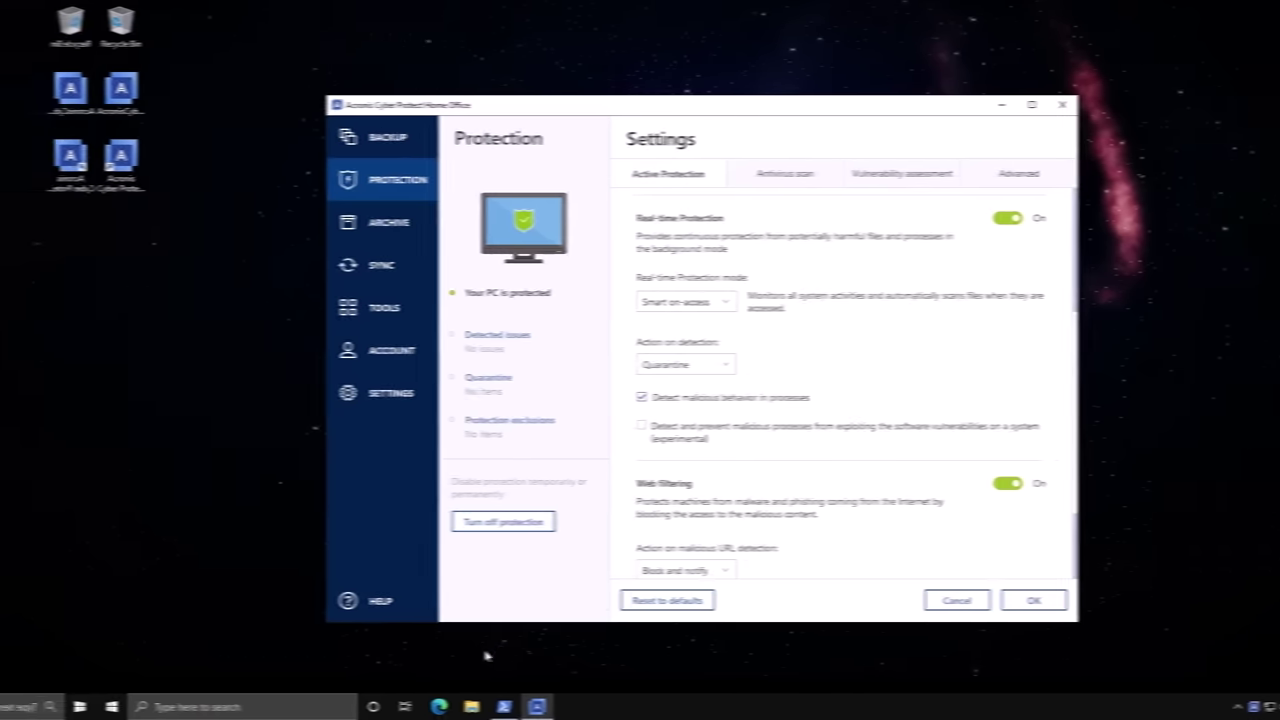
Step: Run the malware test script with python malx.py in the PowerShell window at Z:\Shared
click(408, 707)
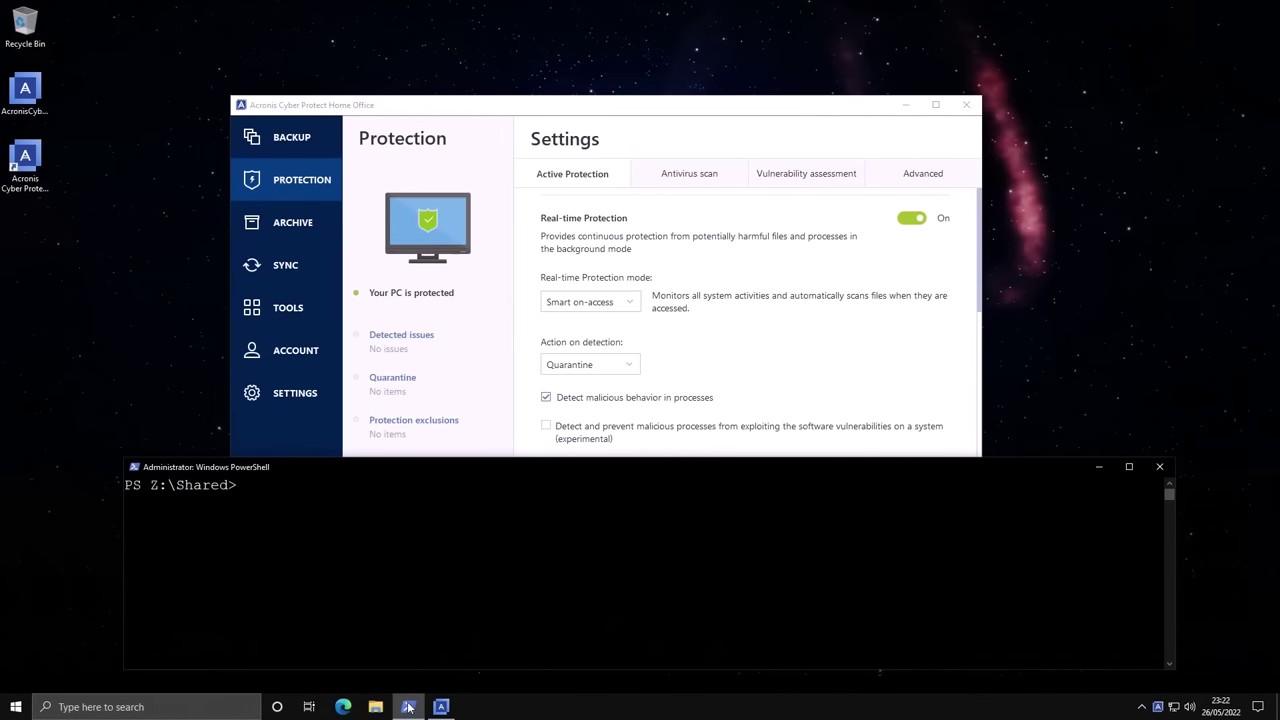
text(python malx.py)
key(Return)
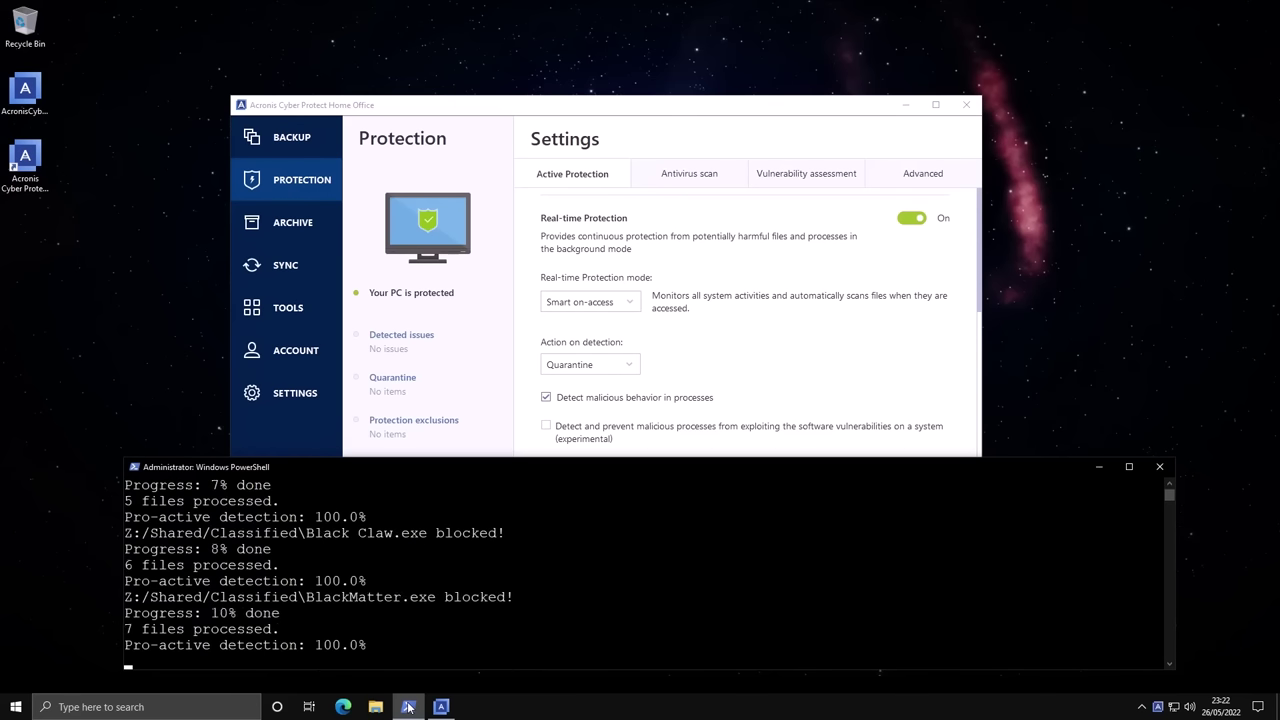